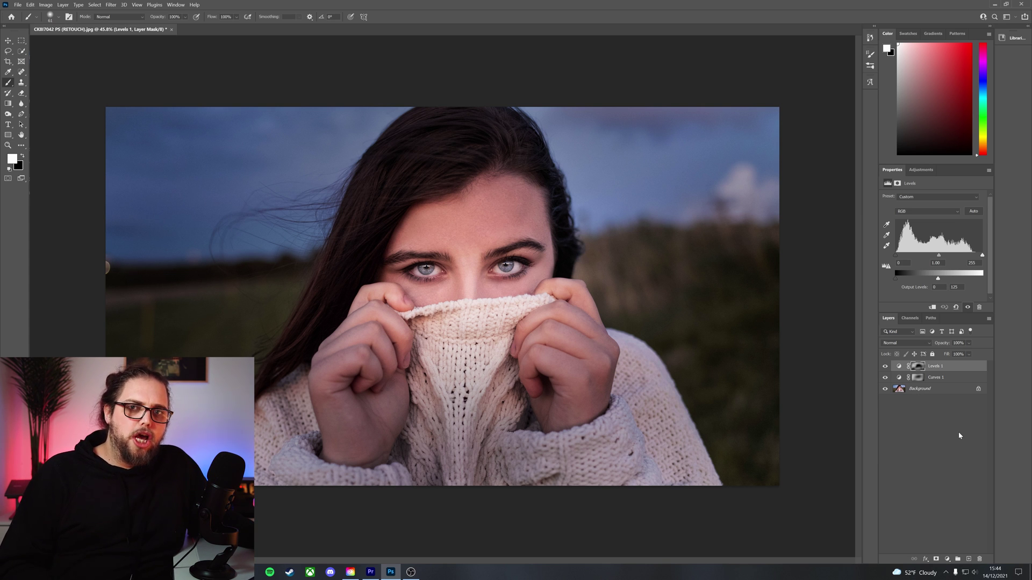
Add a new empty layer and set the foreground colour to white (#ffffff).
key(ctrl+shift+alt+n)
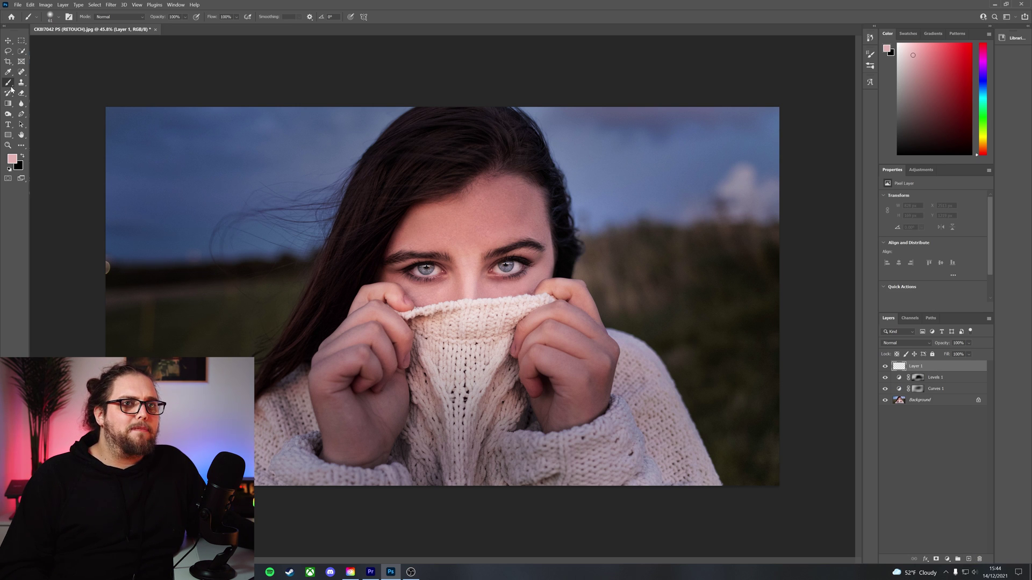
click(12, 160)
text(ffffff)
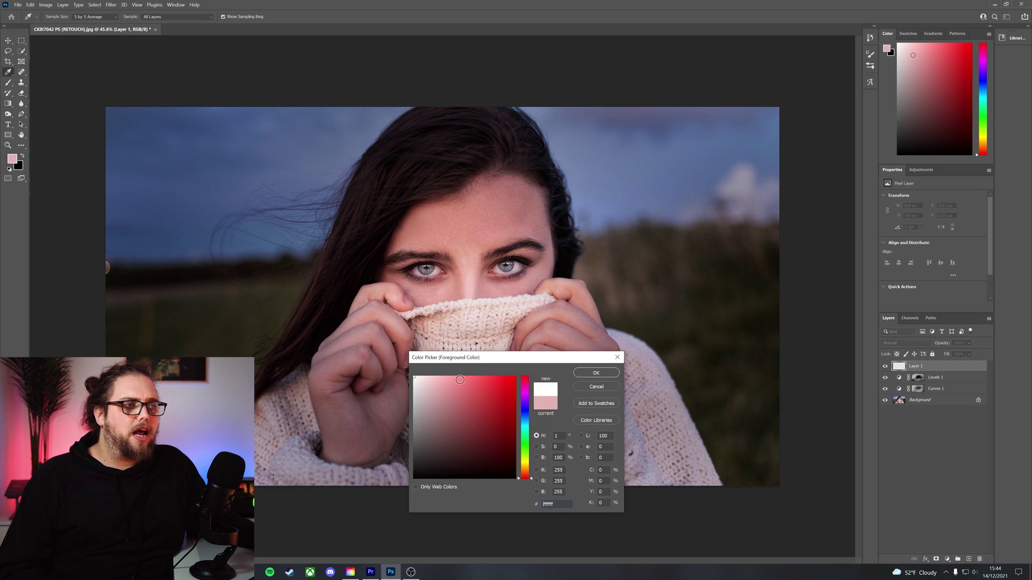
click(576, 377)
Brush solid white over the left and right irises.
key(b)
scroll(424, 273, up, 3)
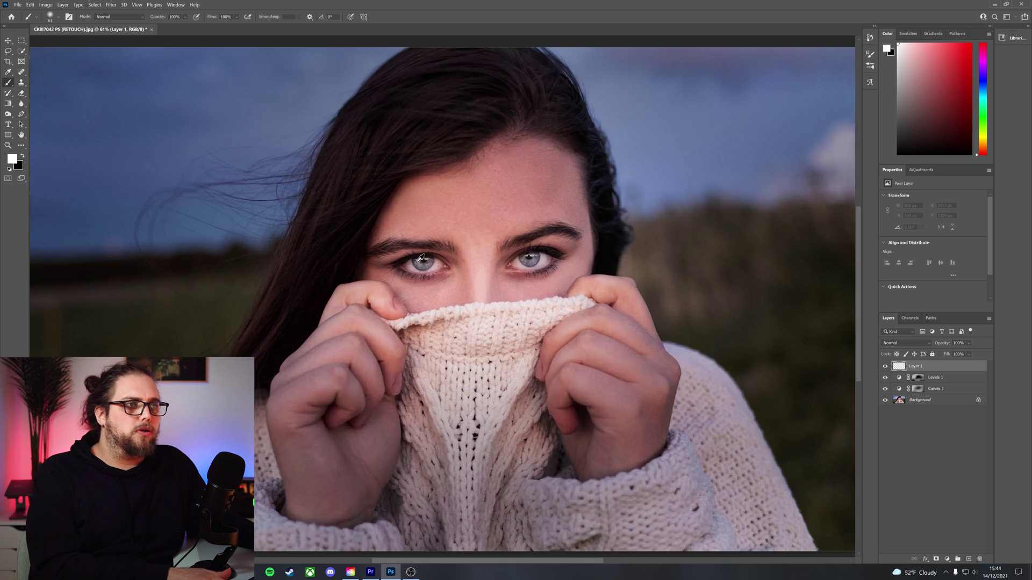
scroll(458, 253, up, 1)
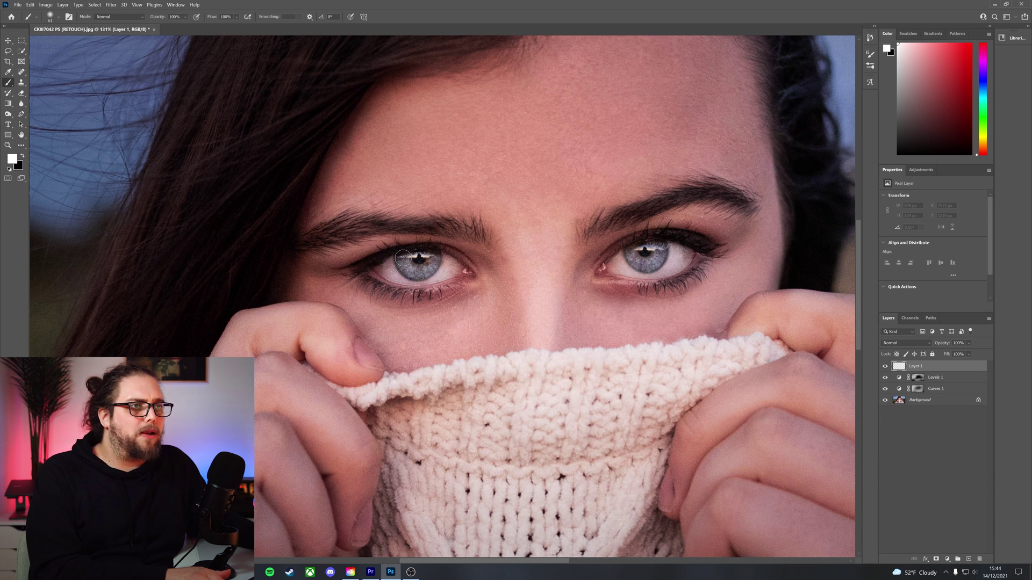
mouse_move(403, 258)
mouse_down()
mouse_move(422, 272)
mouse_move(432, 262)
mouse_up()
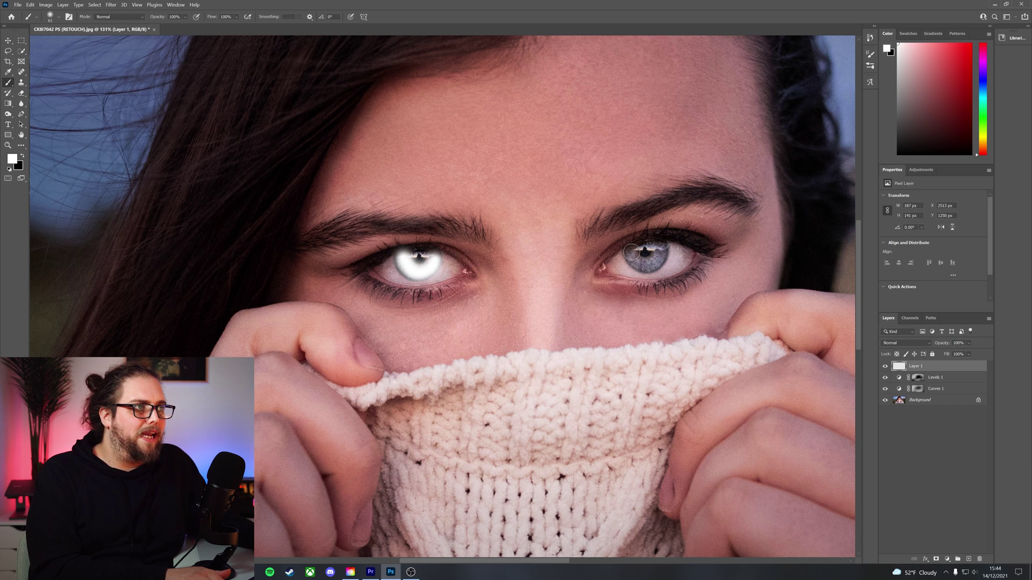
mouse_move(632, 251)
mouse_down()
mouse_move(645, 263)
mouse_move(660, 251)
mouse_up()
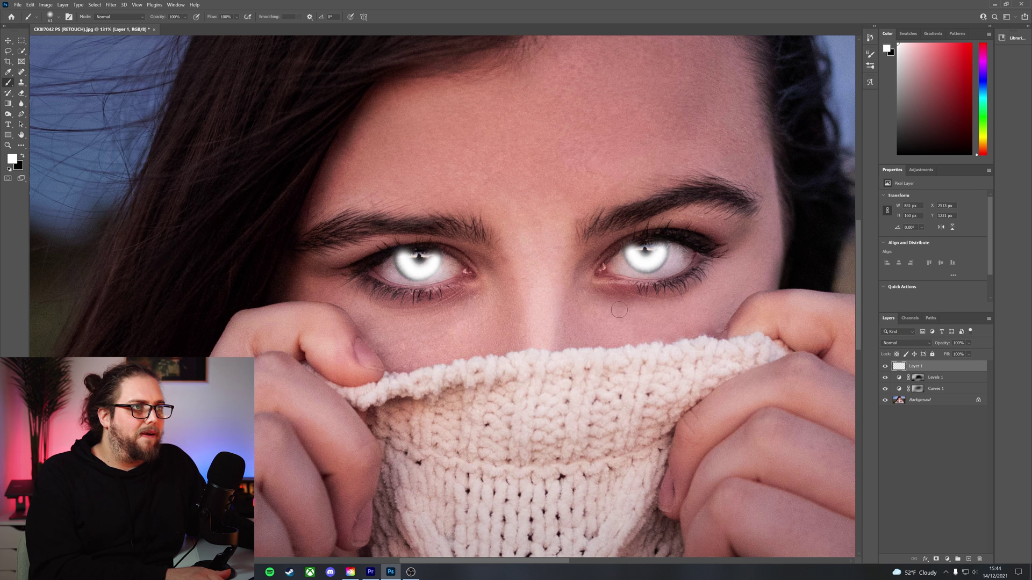
scroll(619, 310, down, 5)
Set Layer 1 to Overlay and lower its opacity to 20%, toggling it to compare.
key(ctrl+0)
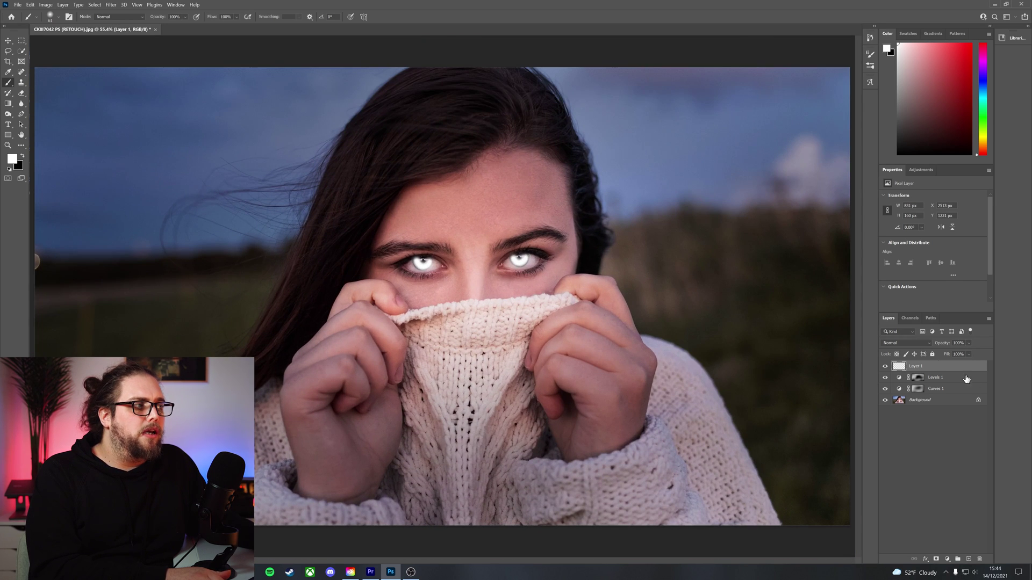
click(922, 344)
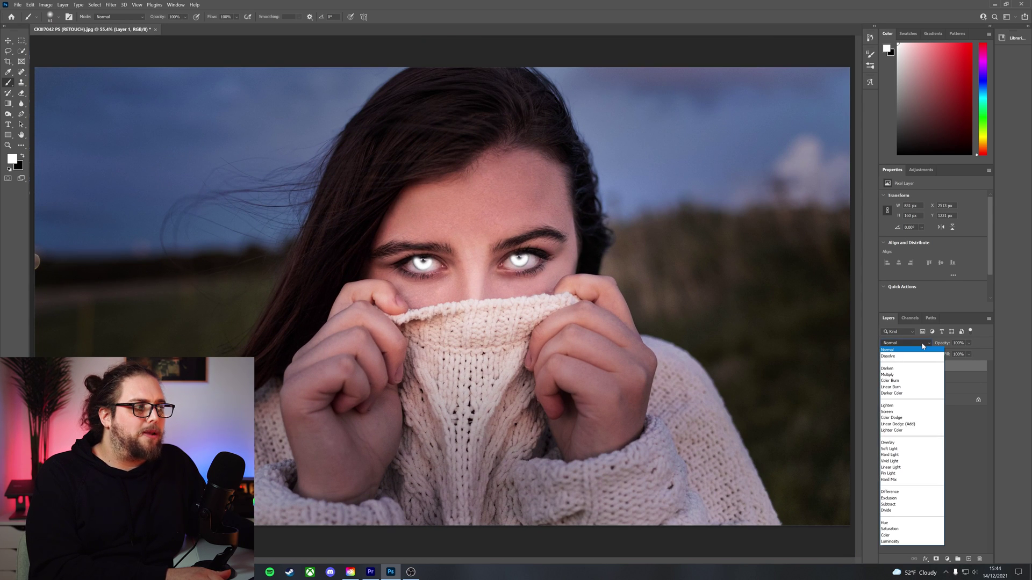
click(903, 442)
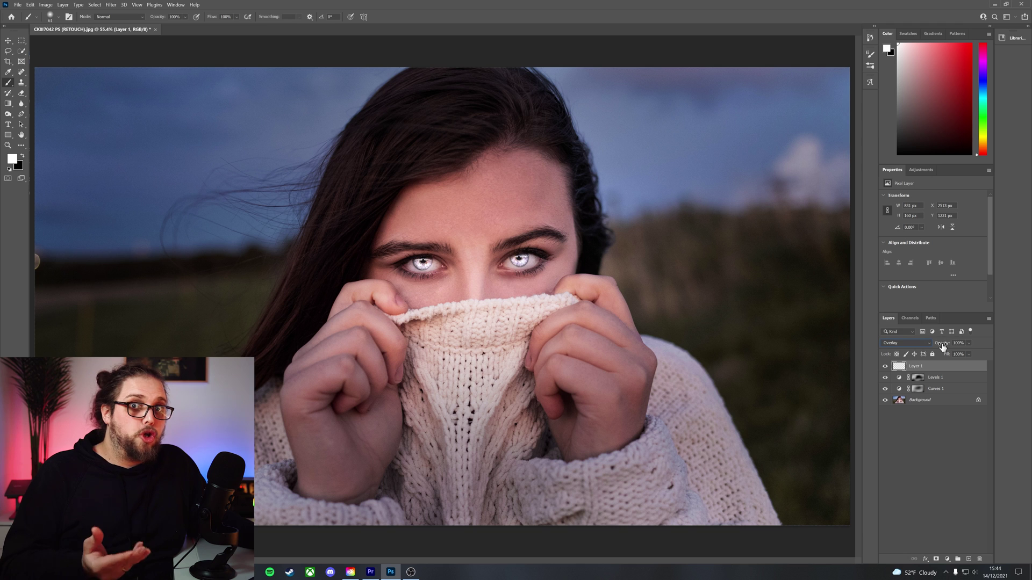
drag(942, 345, 916, 345)
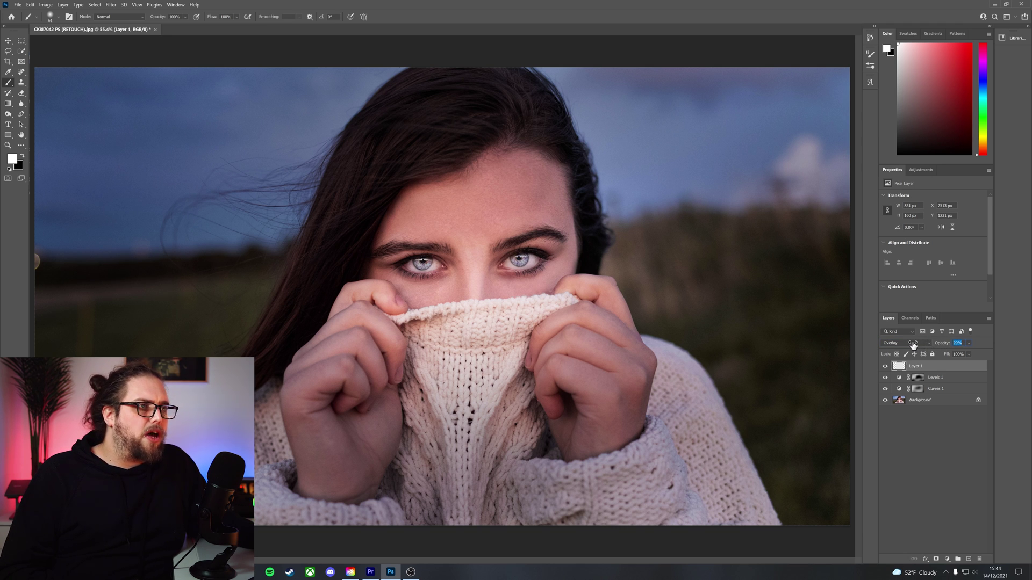
click(886, 366)
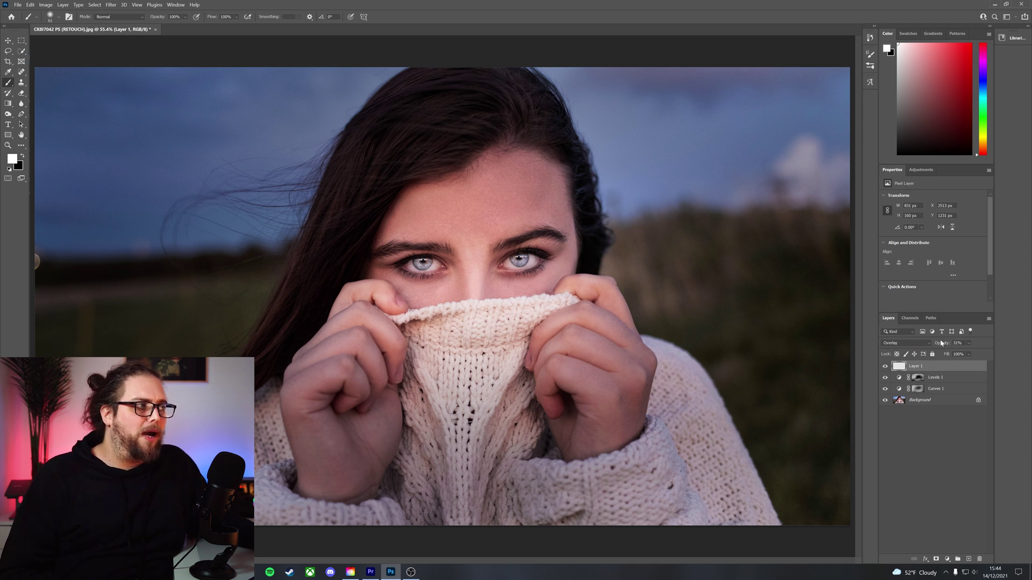
drag(936, 346, 934, 346)
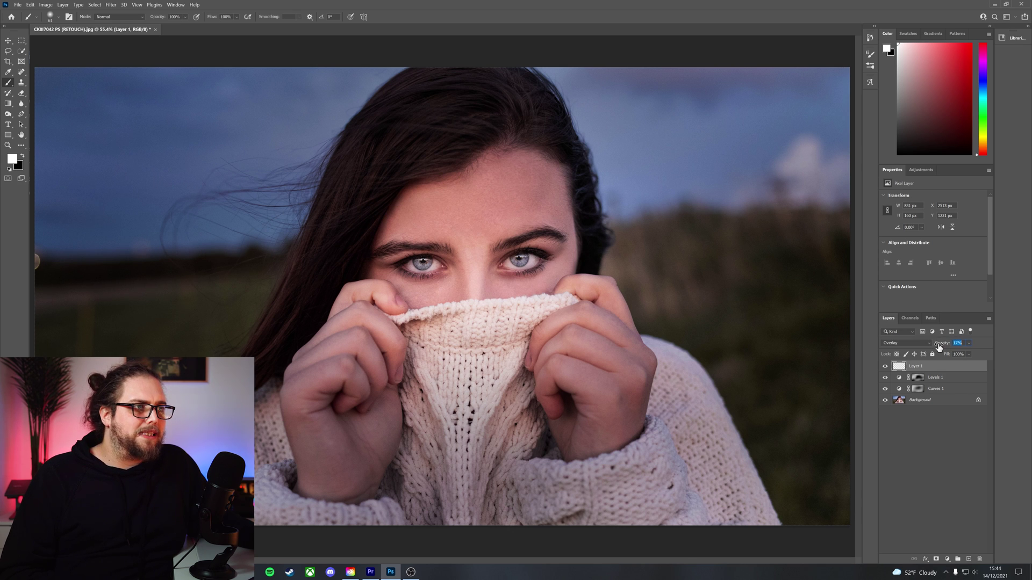
click(885, 367)
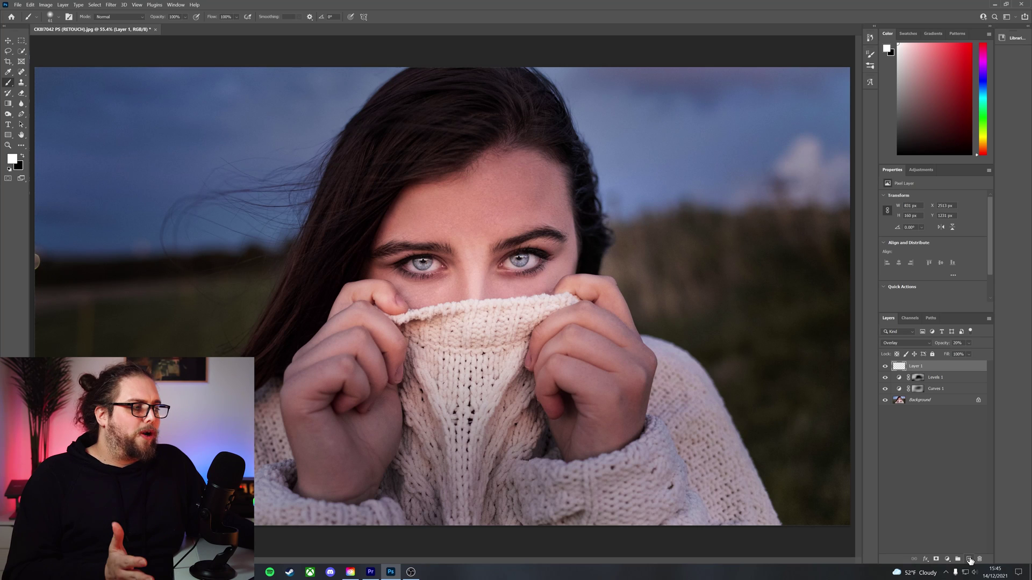
Add a new layer, hide Layer 1, and pick a slightly darkened blue-purple from the iris colour.
click(969, 560)
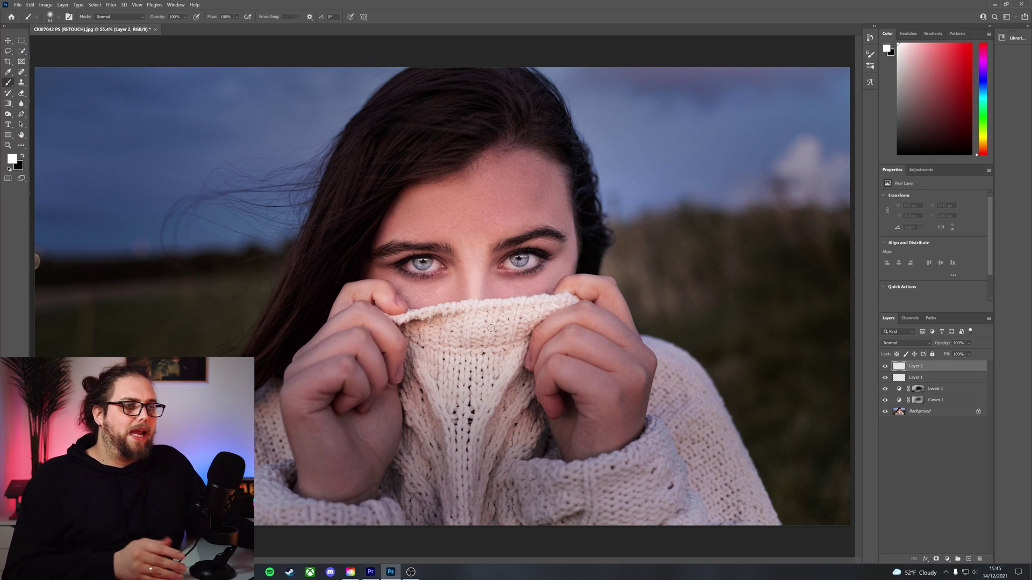
scroll(419, 259, up, 5)
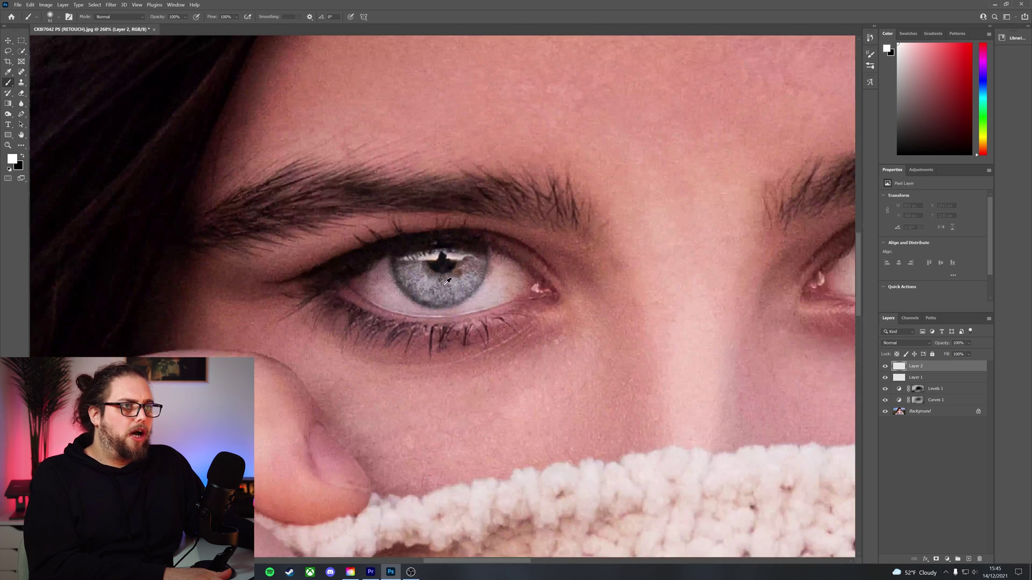
scroll(447, 281, up, 2)
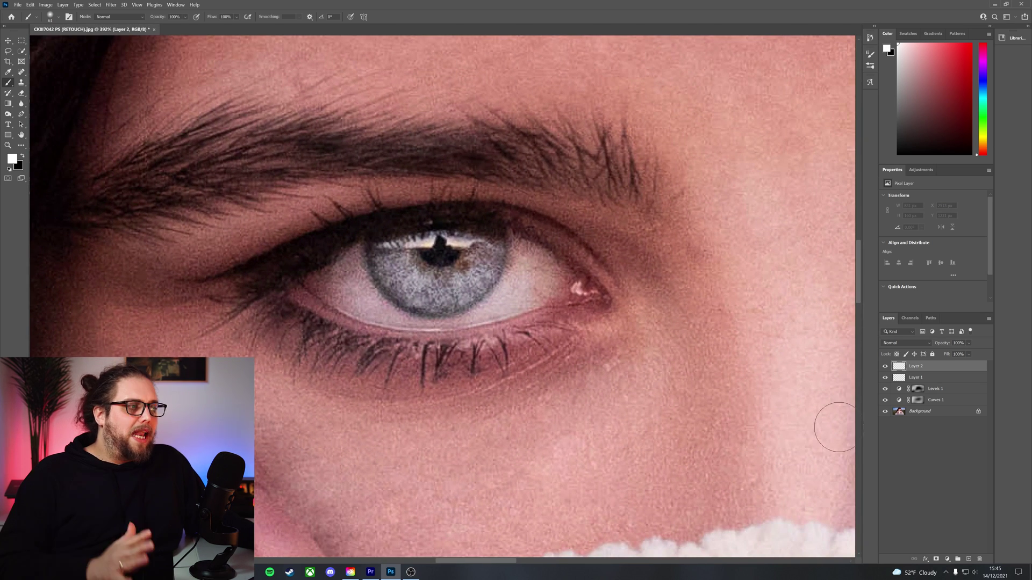
click(885, 377)
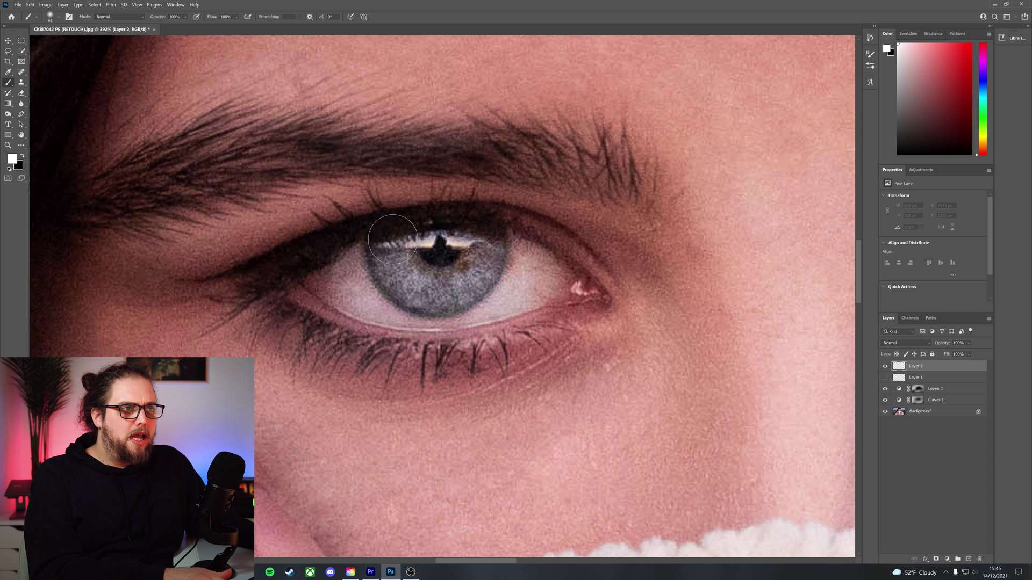
alt+click(474, 277)
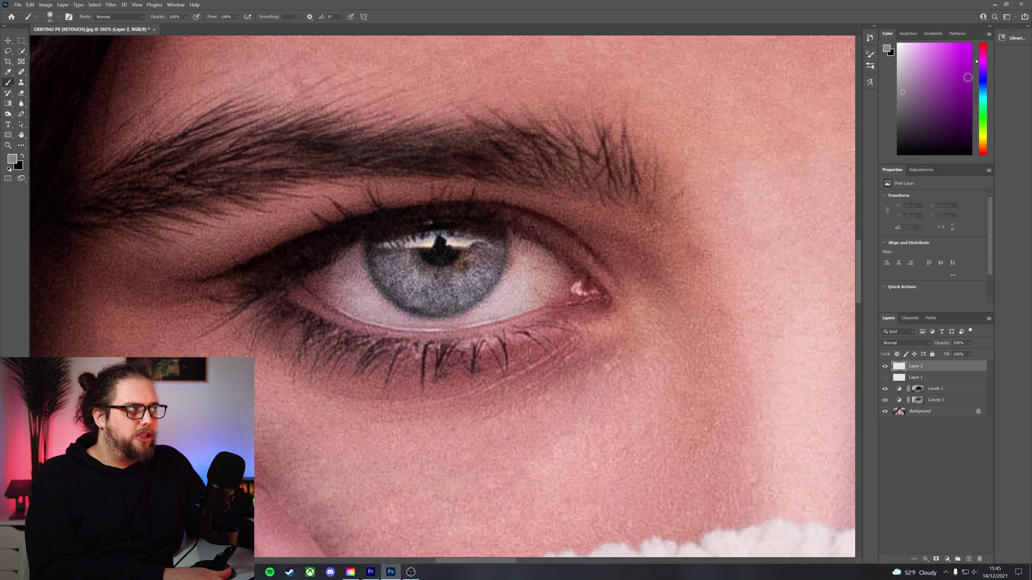
drag(977, 65, 977, 75)
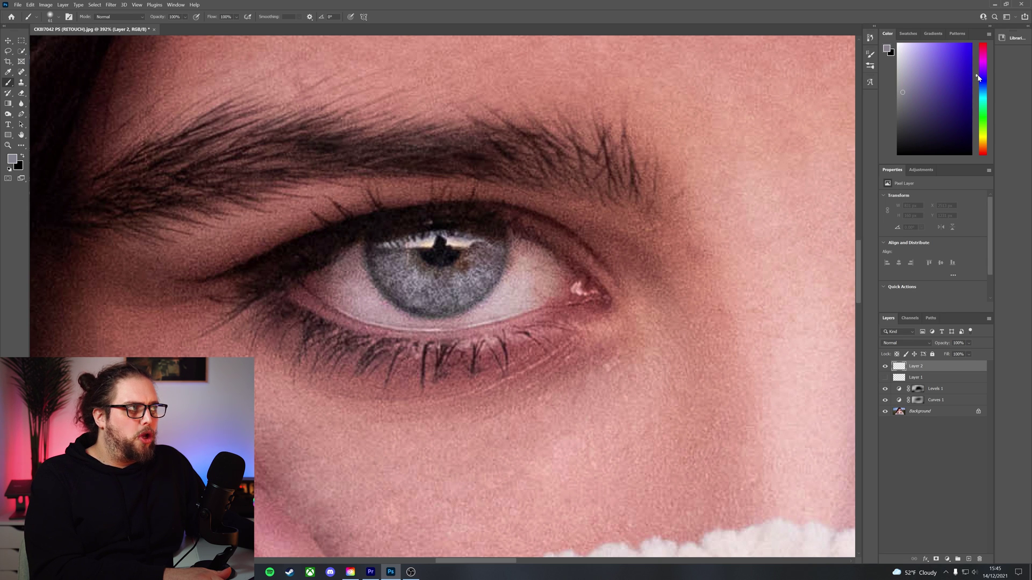
drag(908, 90, 909, 94)
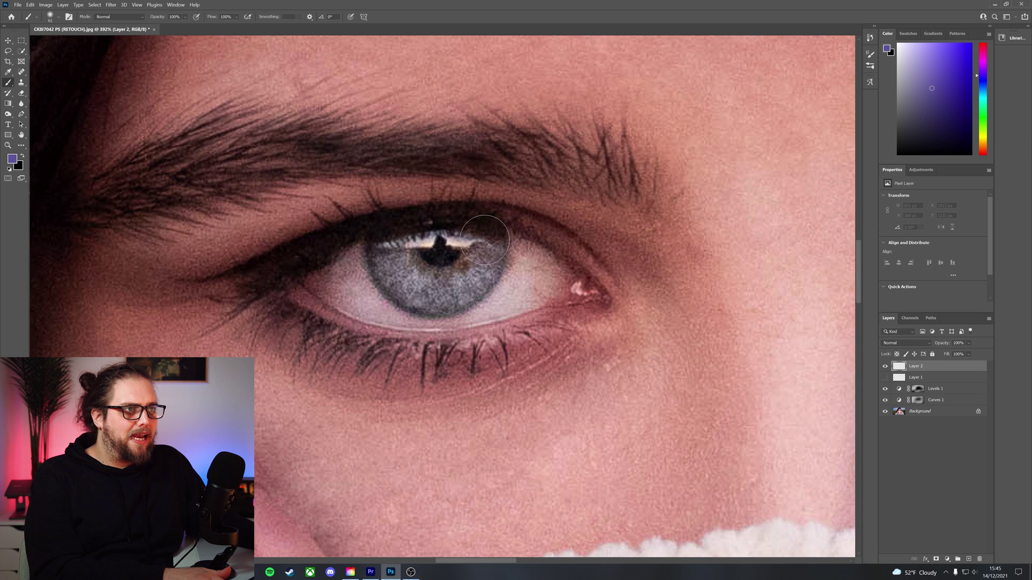
Shrink the brush to iris size and paint both irises purple.
scroll(488, 250, down, 3)
mouse_move(483, 251)
mouse_down()
mouse_move(484, 242)
mouse_move(479, 251)
mouse_move(442, 248)
mouse_move(452, 266)
mouse_move(474, 268)
mouse_move(483, 240)
mouse_up()
click(445, 252)
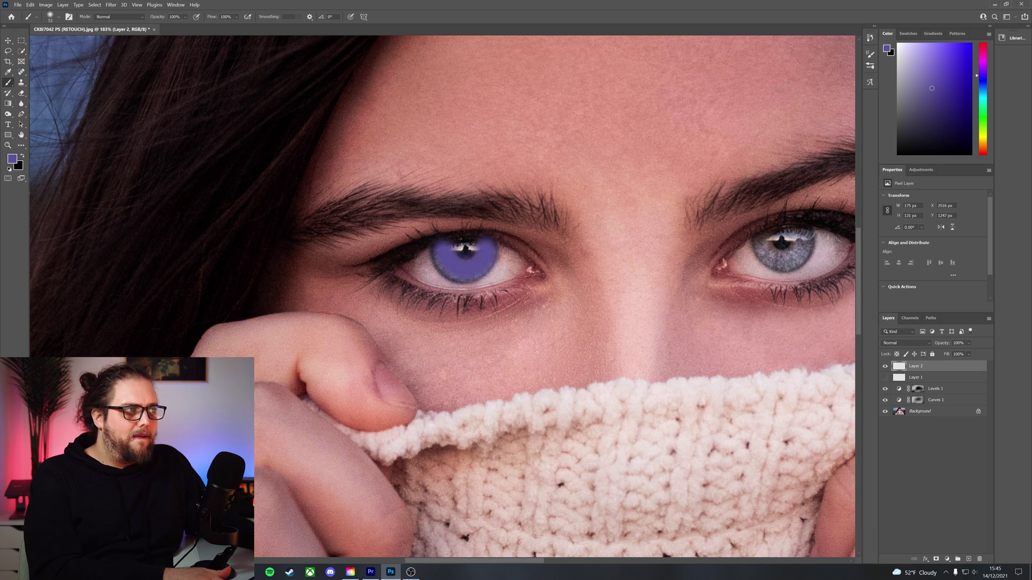
mouse_move(763, 242)
mouse_down()
mouse_move(776, 258)
mouse_move(801, 253)
mouse_move(805, 237)
mouse_up()
scroll(473, 353, down, 5)
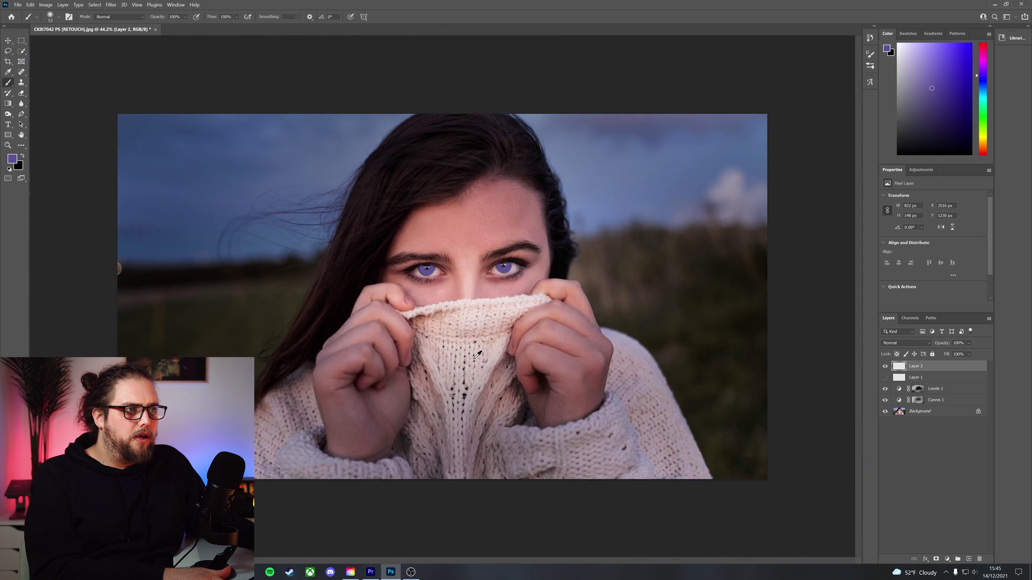
Set the purple layer's blend mode to Overlay and check Layer 1 and Layer 2.
click(903, 345)
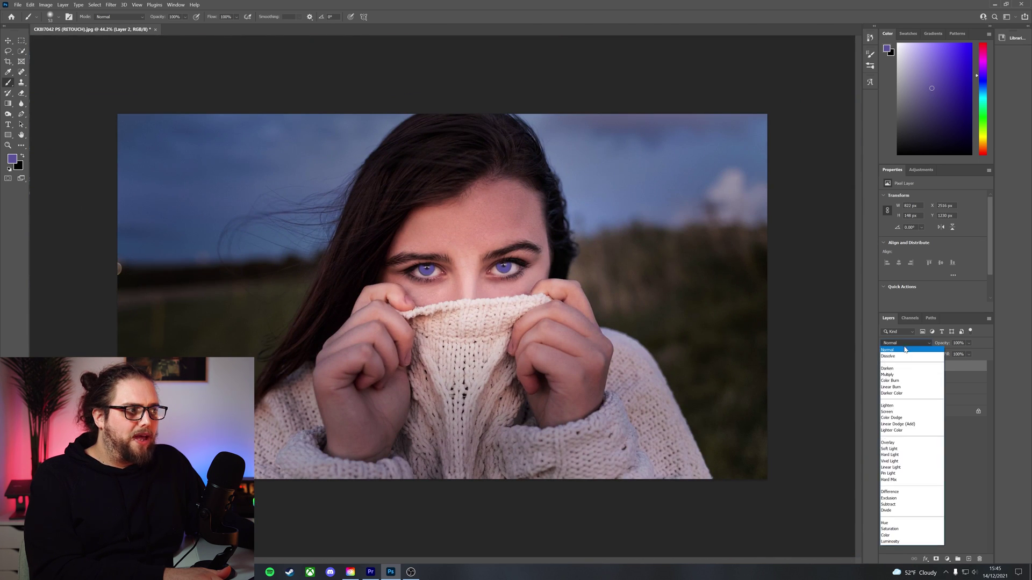
click(899, 444)
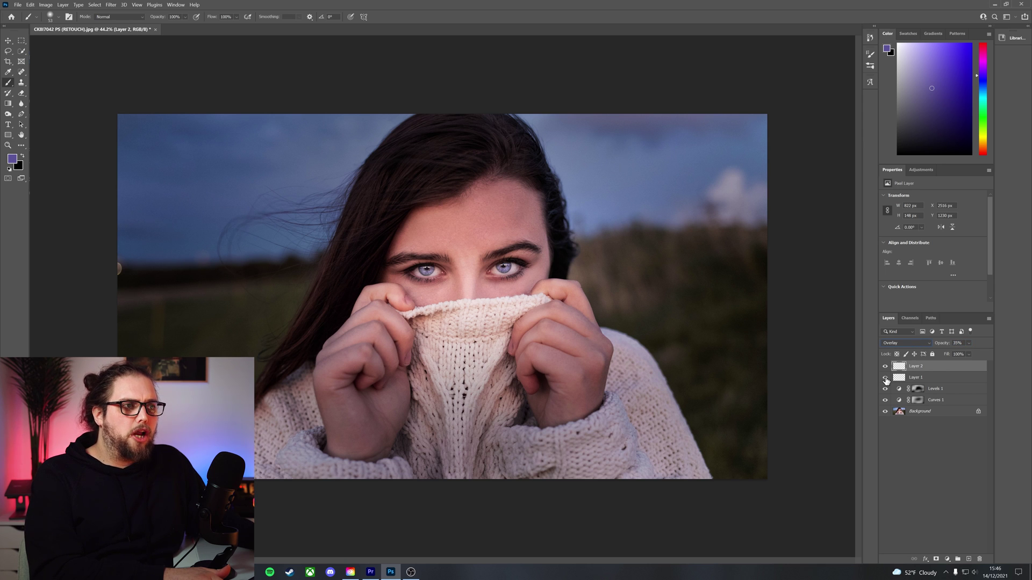
click(922, 378)
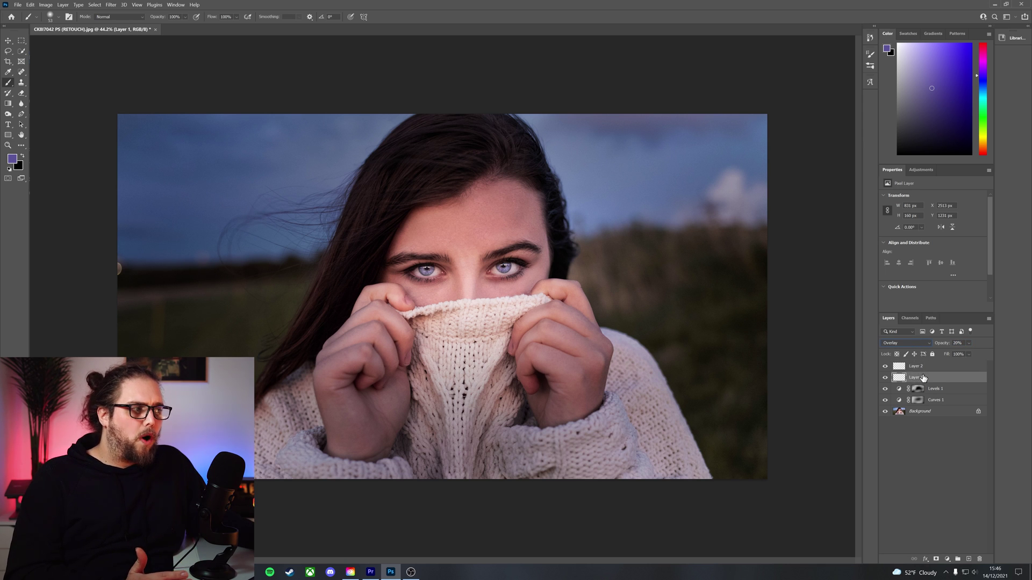
click(922, 367)
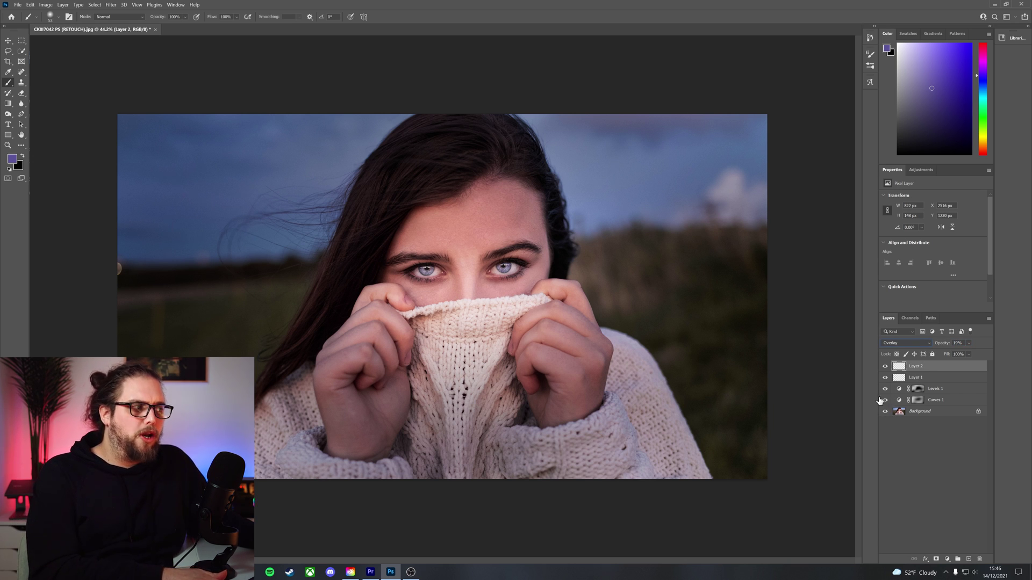
Hide and show the iris layers to compare, then delete Layer 2.
drag(885, 377, 885, 366)
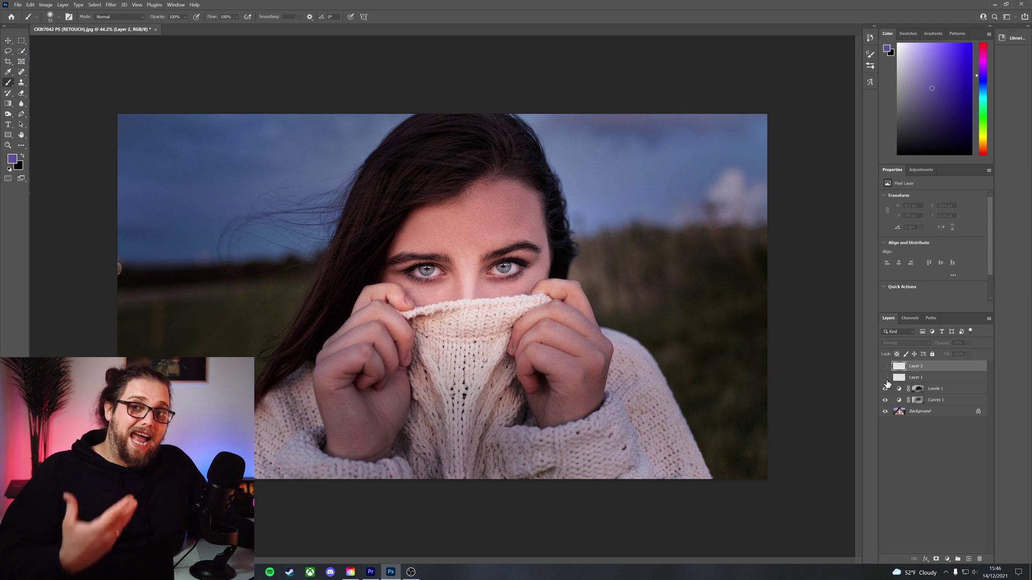
drag(885, 378, 884, 366)
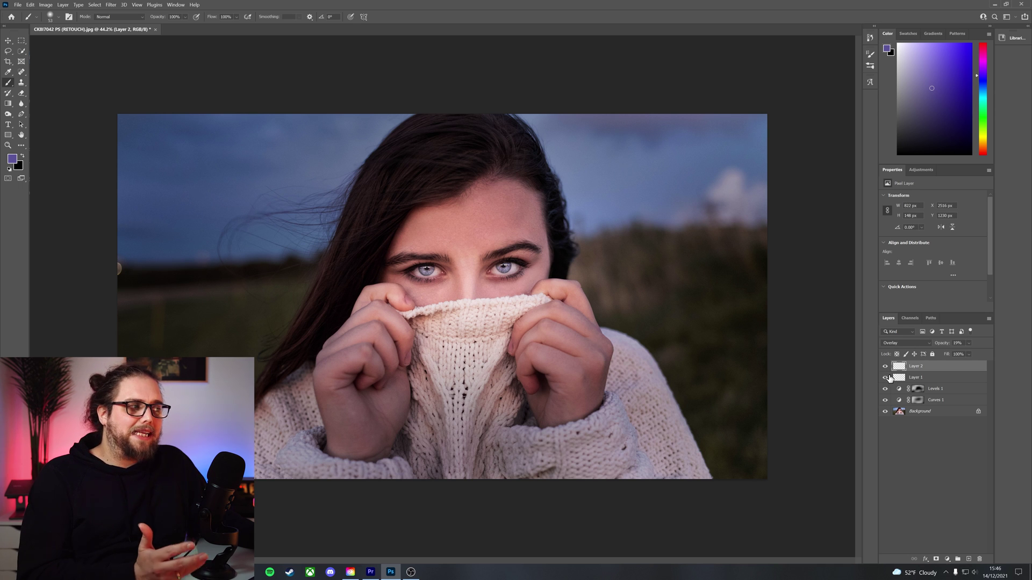
click(978, 558)
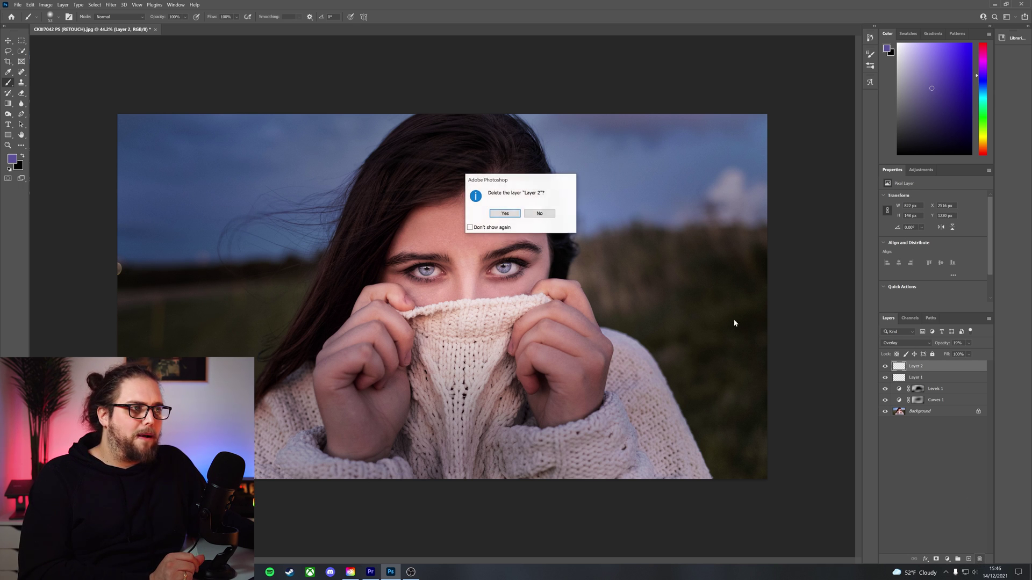
click(503, 216)
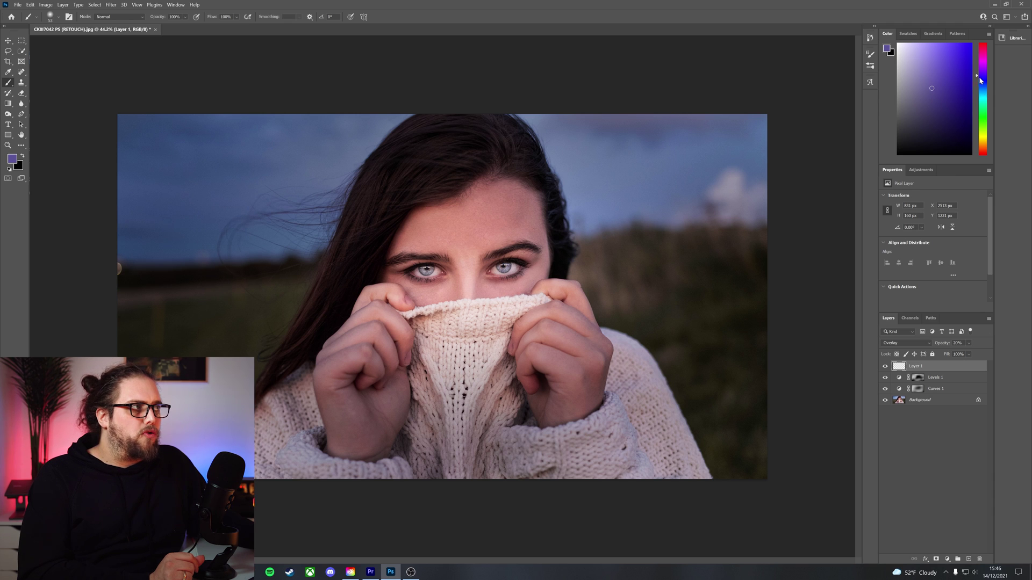
Choose a green paint colour, add a new layer for it, and blend that layer as Overlay.
drag(979, 78, 980, 117)
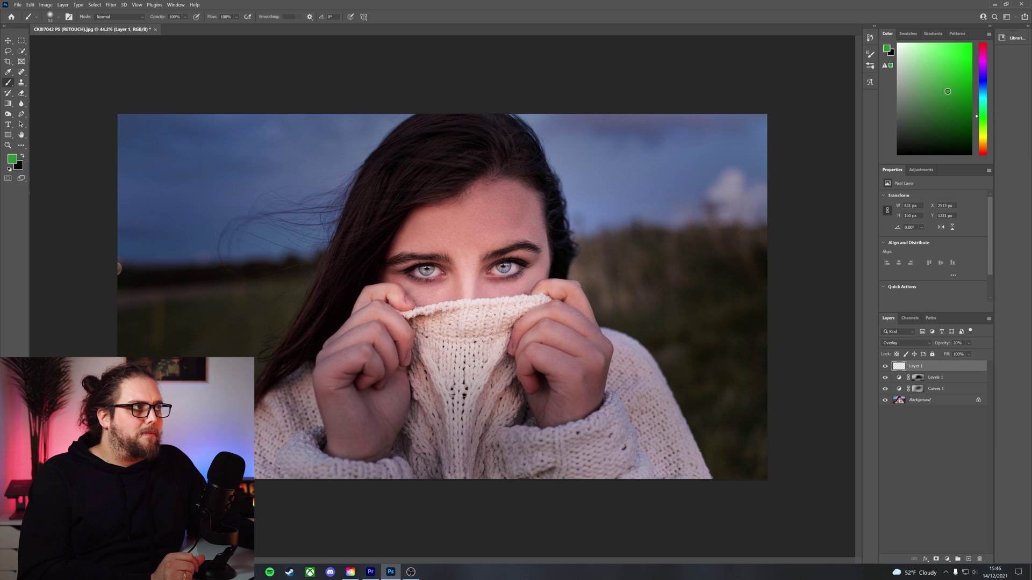
drag(951, 94, 955, 97)
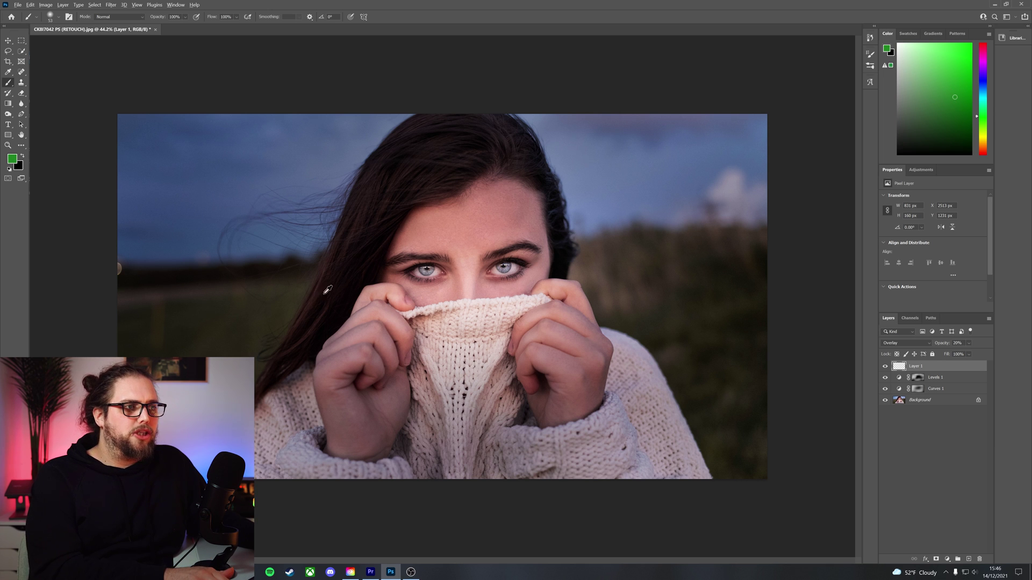
scroll(400, 280, up, 5)
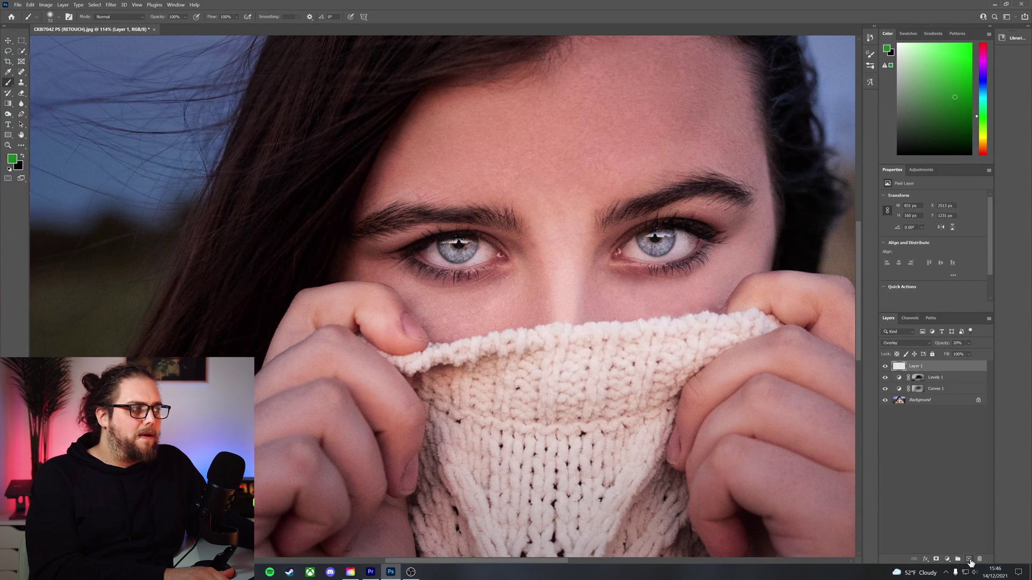
click(969, 560)
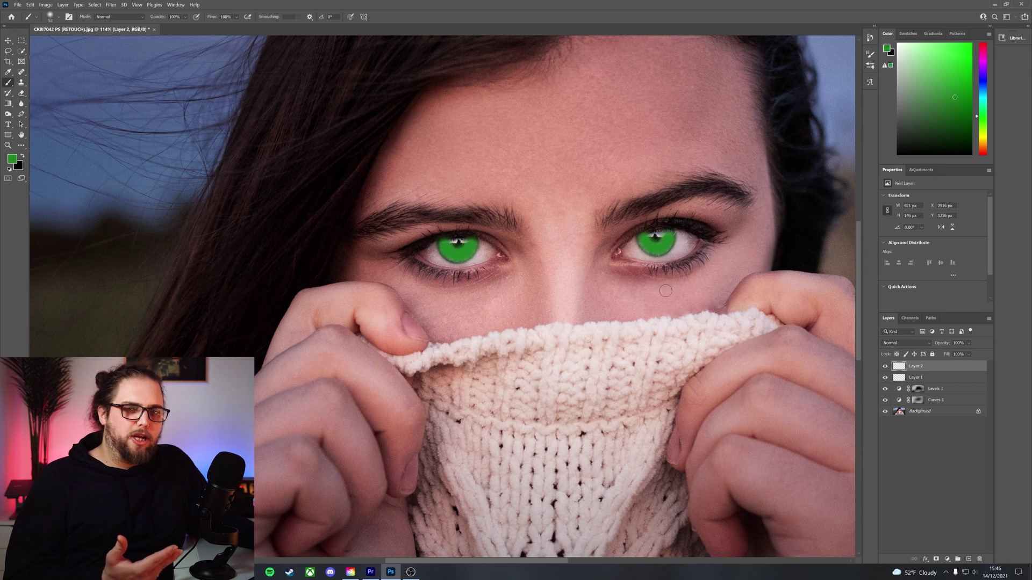
scroll(693, 319, down, 5)
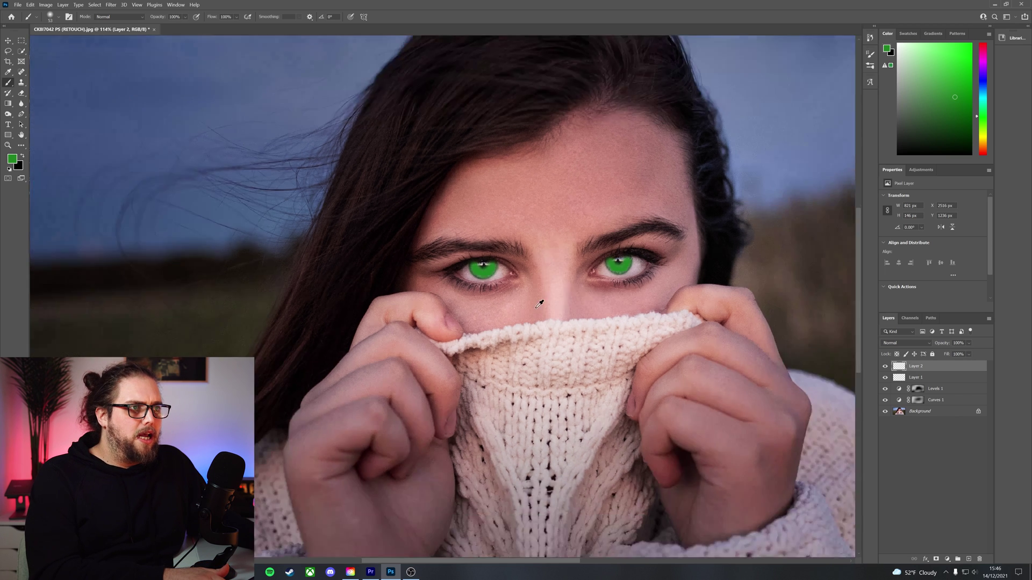
click(905, 343)
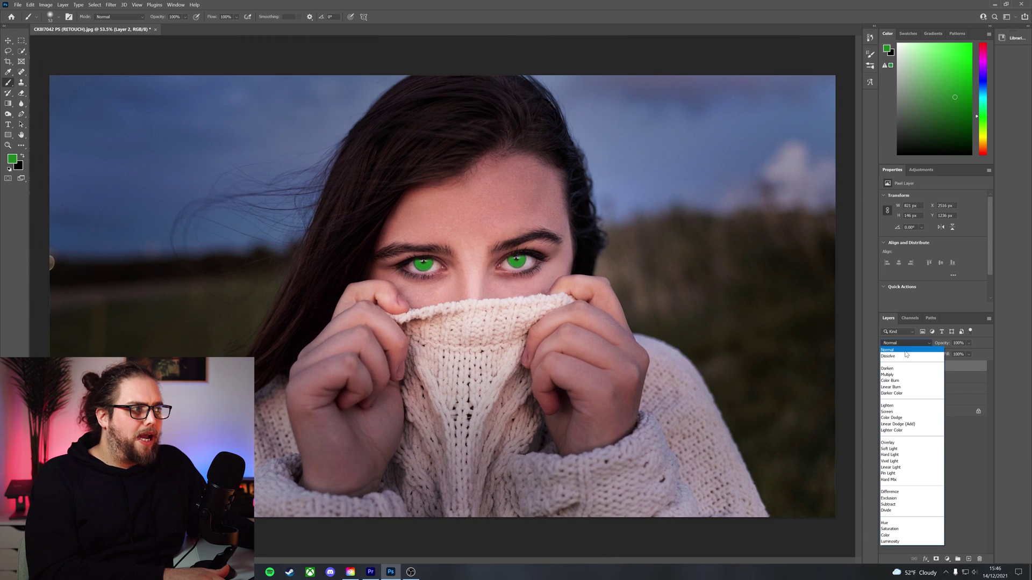
click(896, 442)
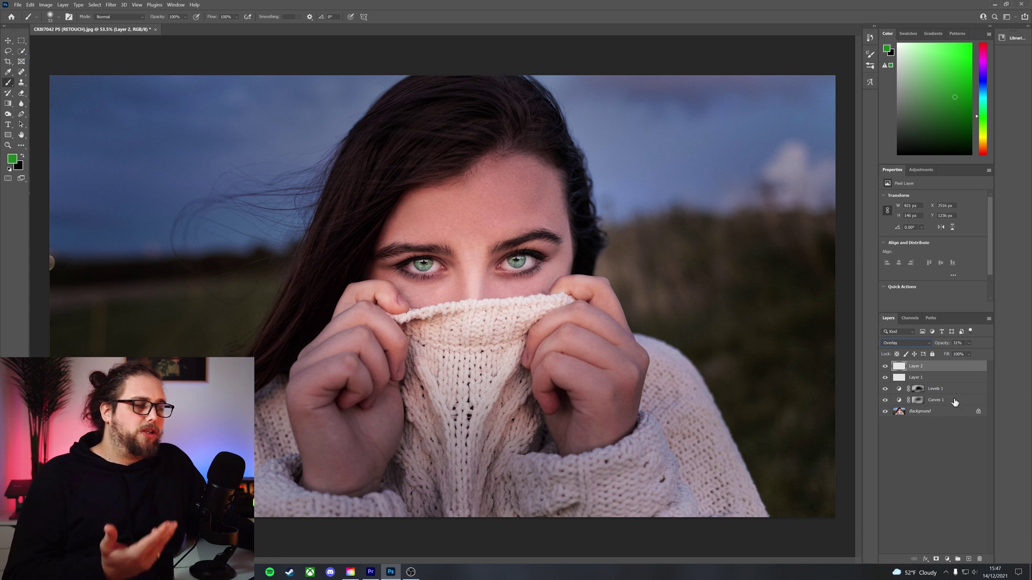
Delete the green paint layer.
click(944, 420)
click(940, 368)
key(Delete)
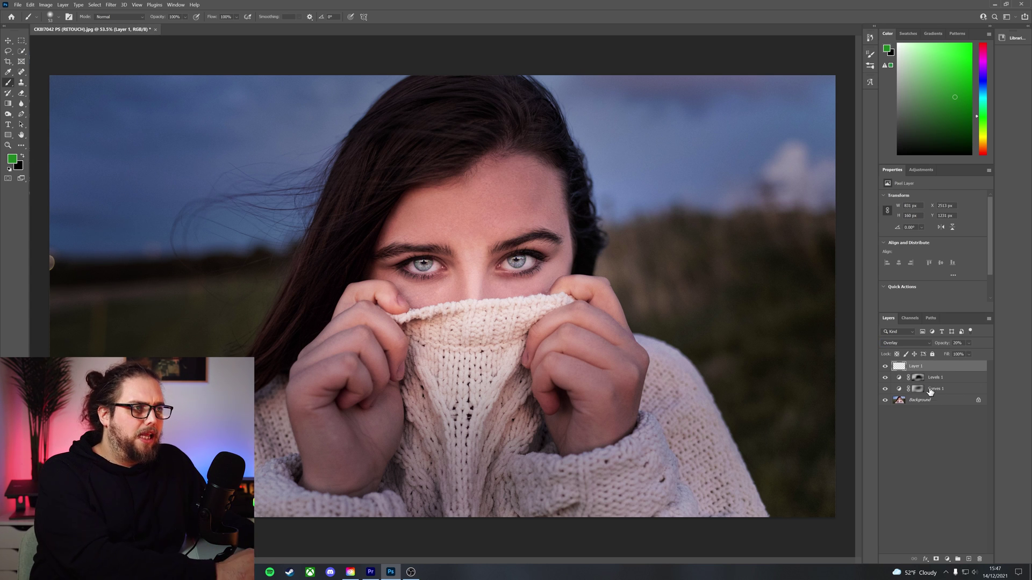
Add a Hue/Saturation adjustment layer and invert its mask with Ctrl+I.
click(947, 559)
click(967, 479)
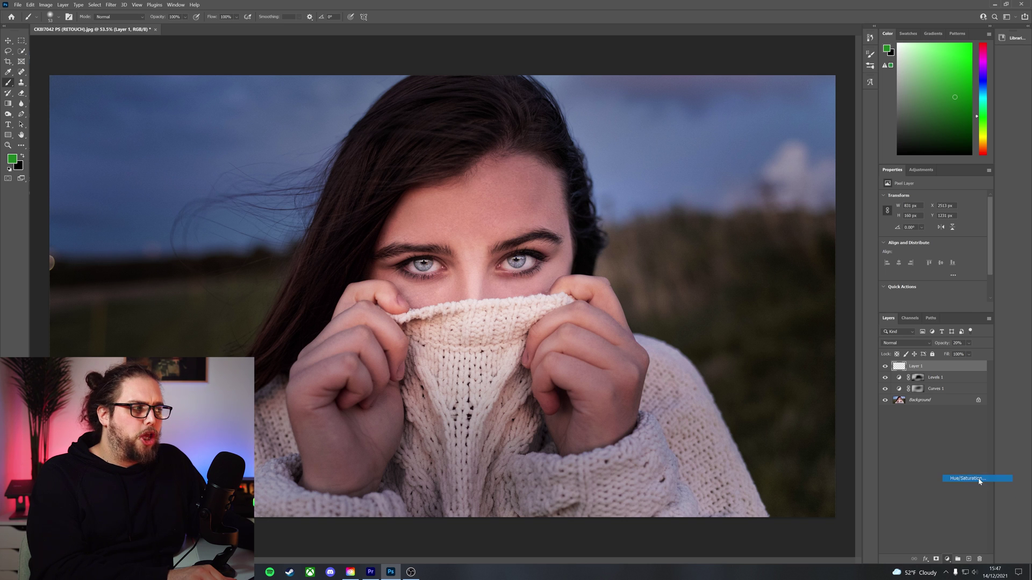
drag(896, 372, 923, 390)
key(ctrl+i)
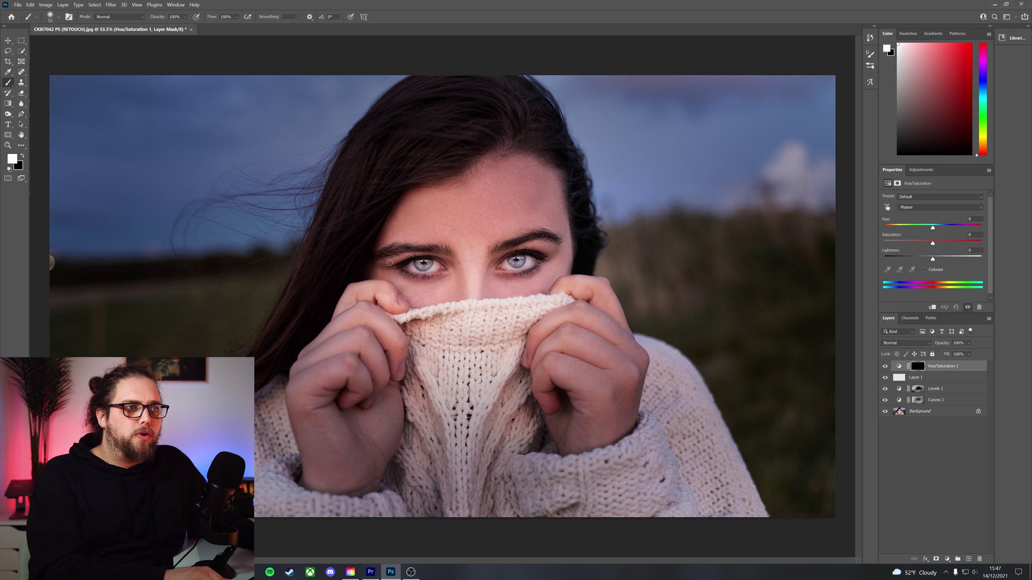
scroll(390, 263, up, 5)
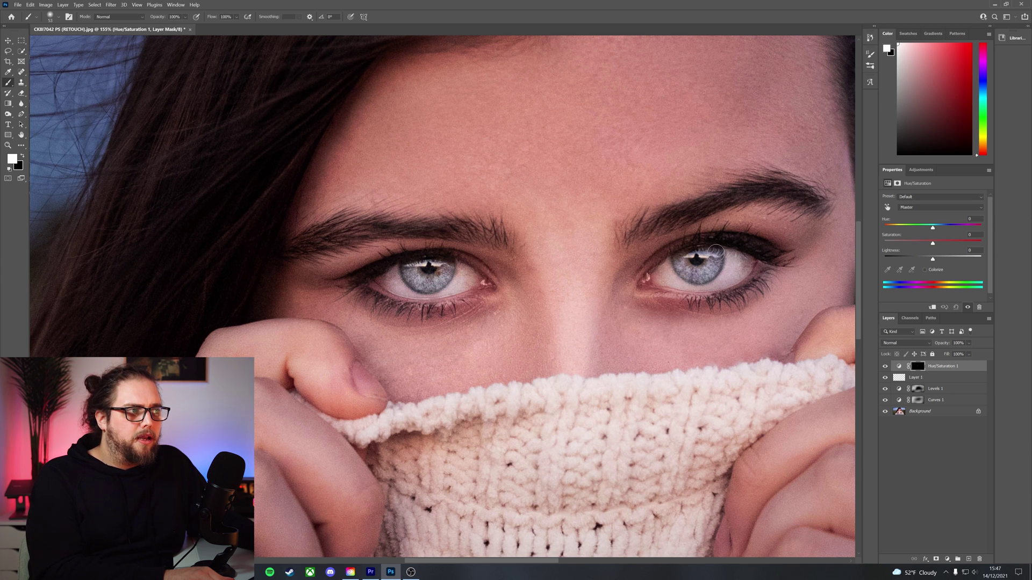
scroll(507, 335, down, 3)
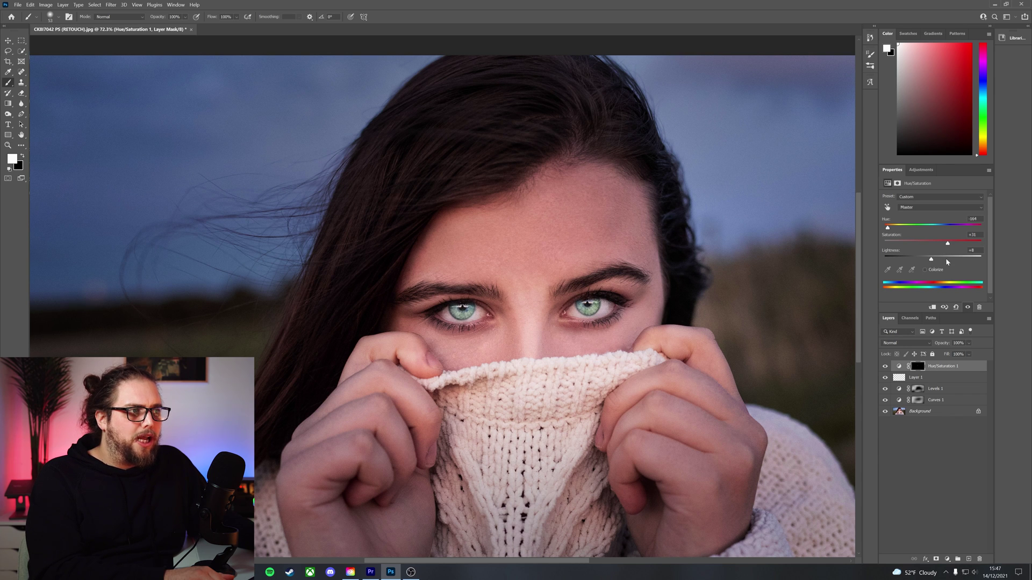
Raise the Hue/Saturation lightness to +13 and shift the hue to -76.
drag(947, 262, 939, 261)
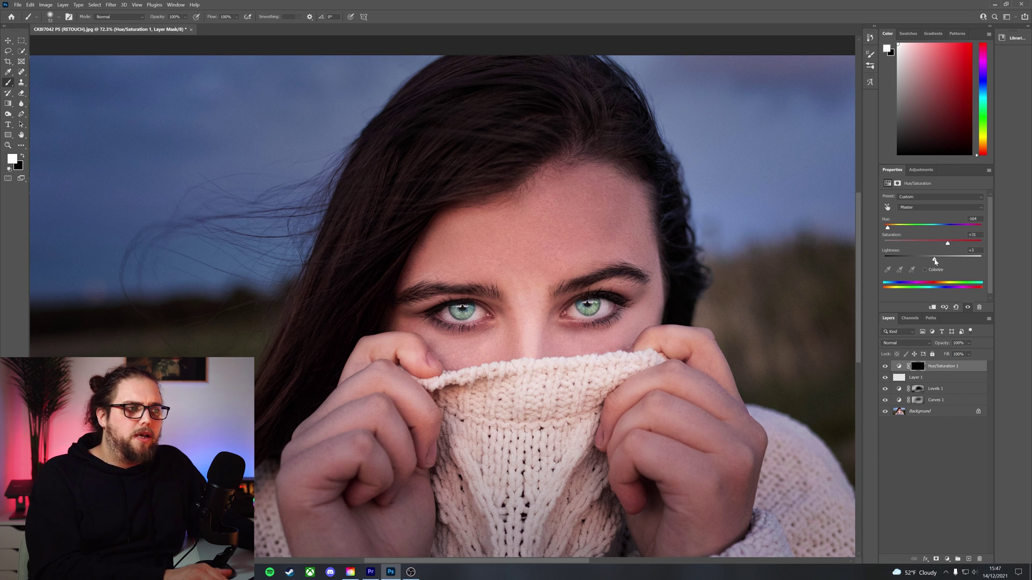
scroll(497, 314, down, 2)
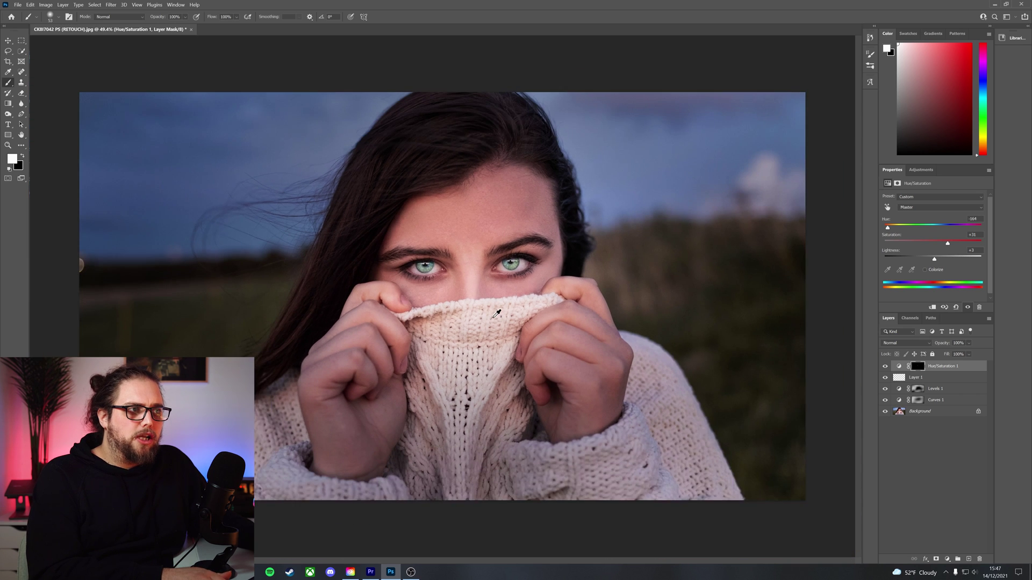
scroll(497, 314, up, 1)
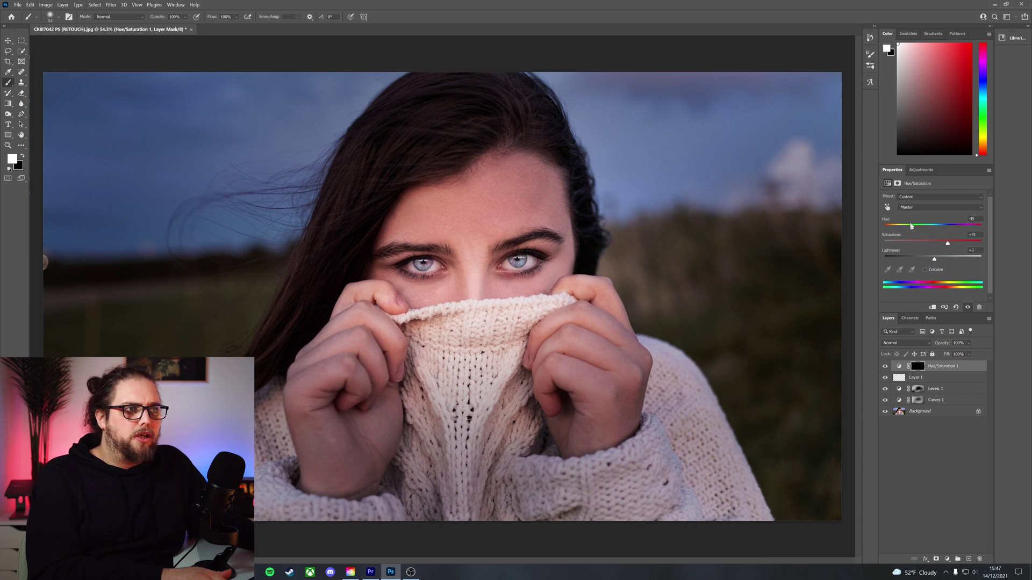
drag(911, 226, 907, 228)
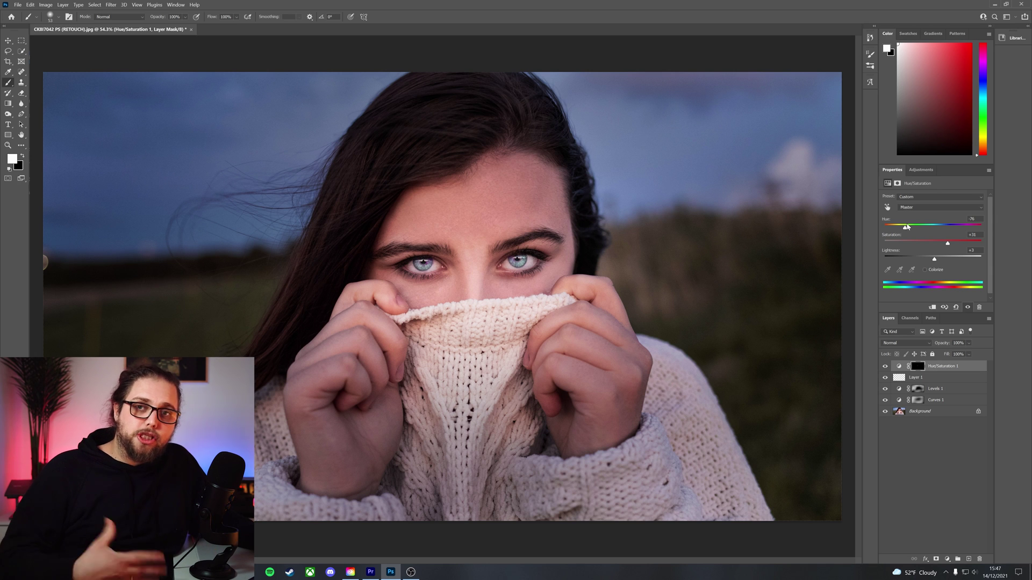